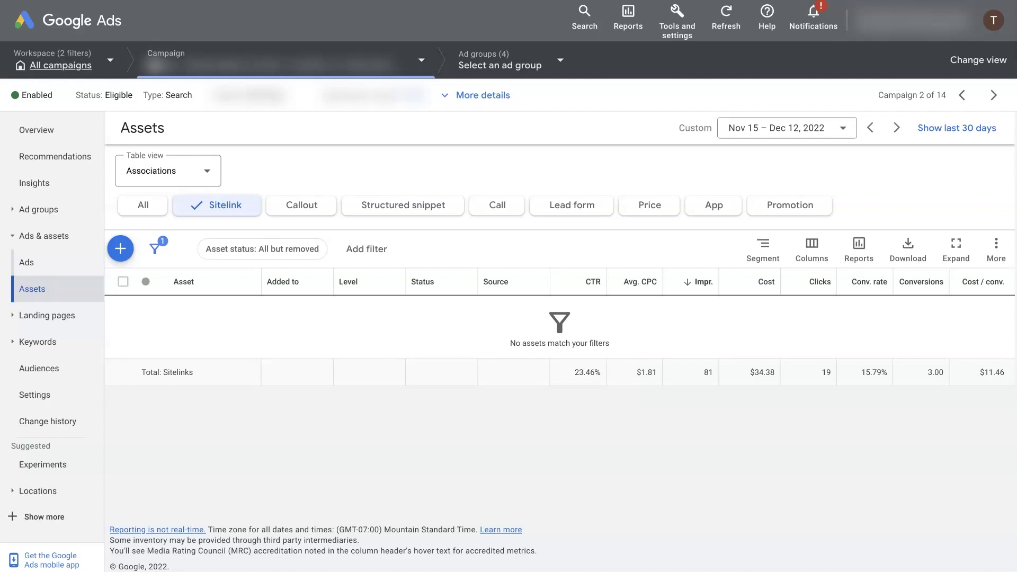
From the Sitelink assets page, open an empty Add sitelink form for the campaign
left_click(370, 413)
left_click(374, 423)
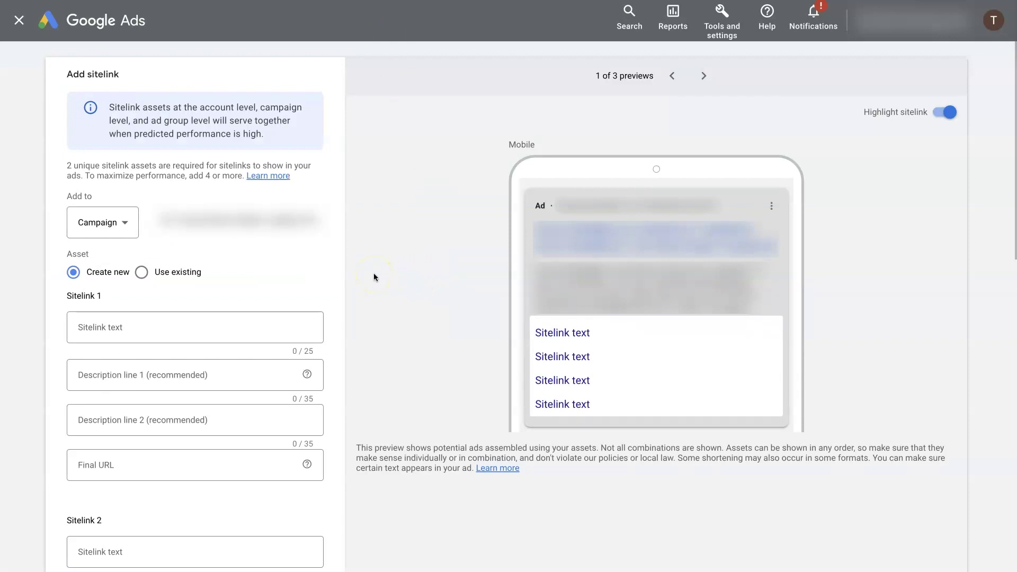
left_click(100, 223)
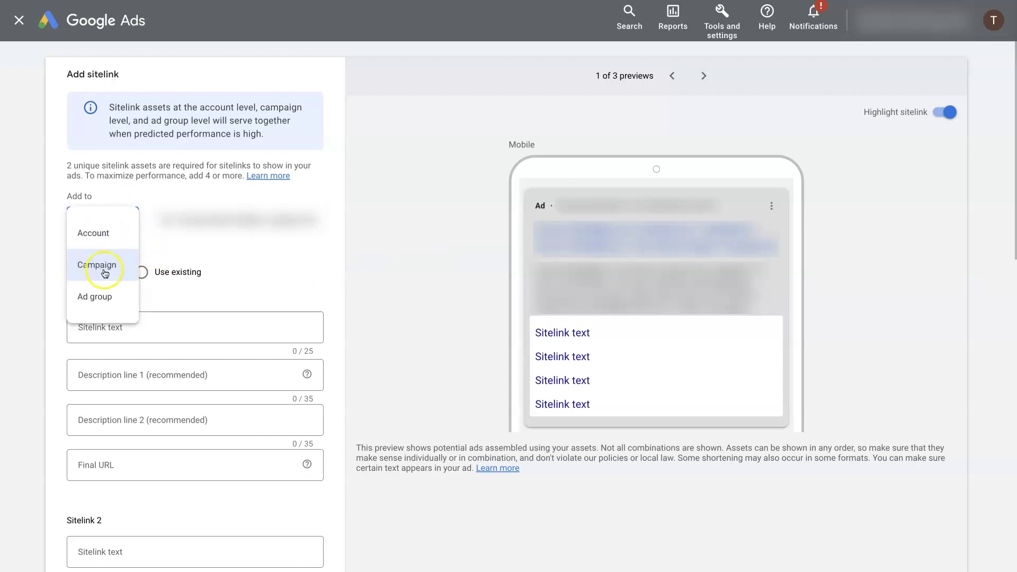
left_click(106, 235)
left_click(50, 249)
scroll(29, 291, "down", 2)
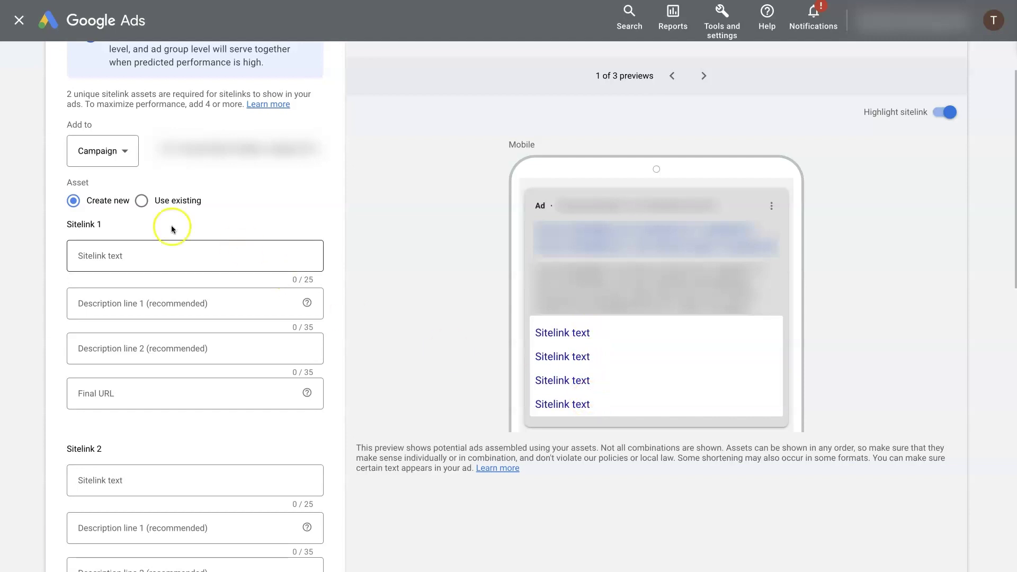
Enter 'About Us' and 'Testimonials' as the first two sitelink texts, fixing the spelling
left_click(130, 255)
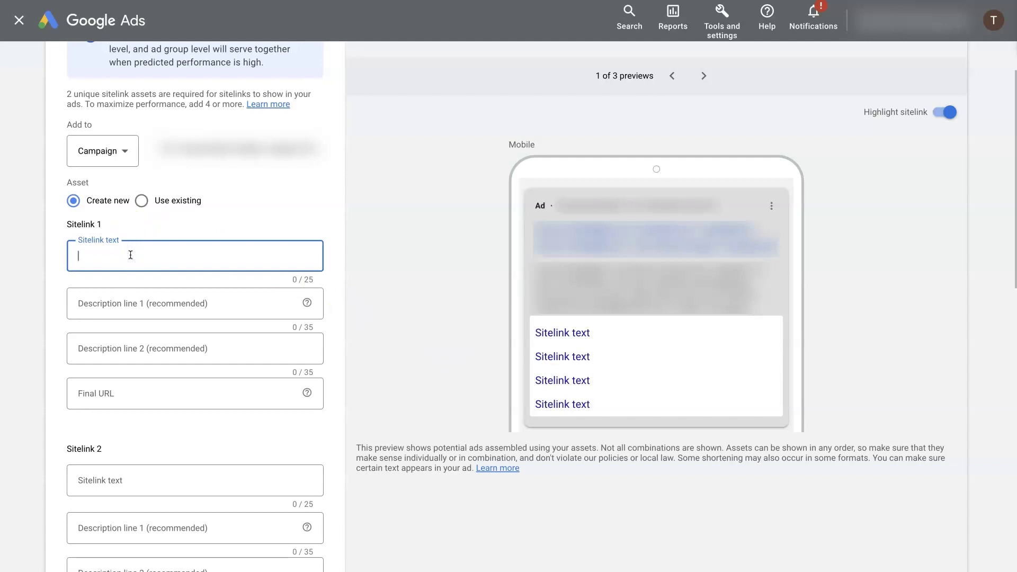
type("About Us")
scroll(127, 283, "down", 4)
left_click(136, 293)
type("Tesimonials")
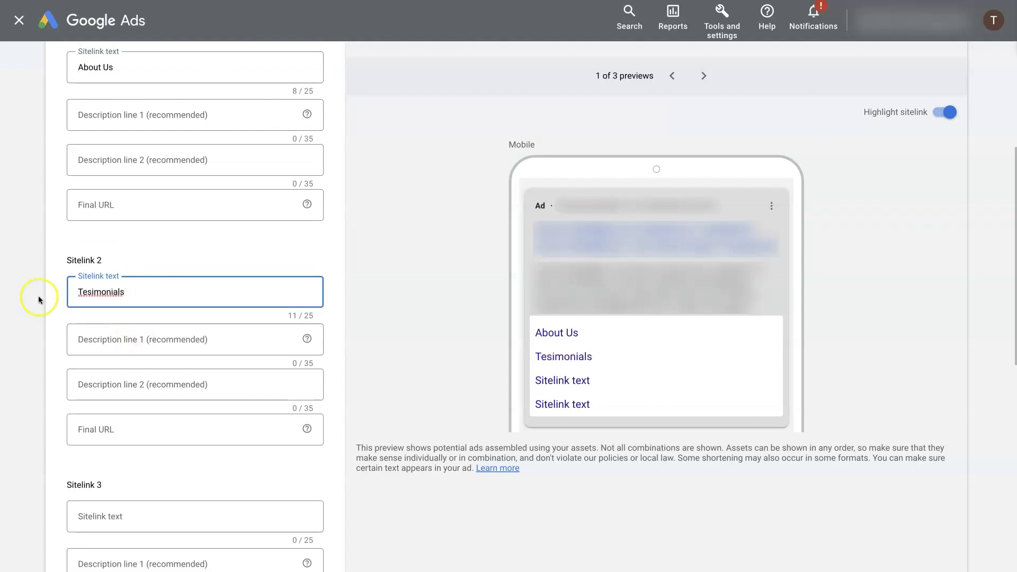
right_click(79, 291)
left_click(124, 300)
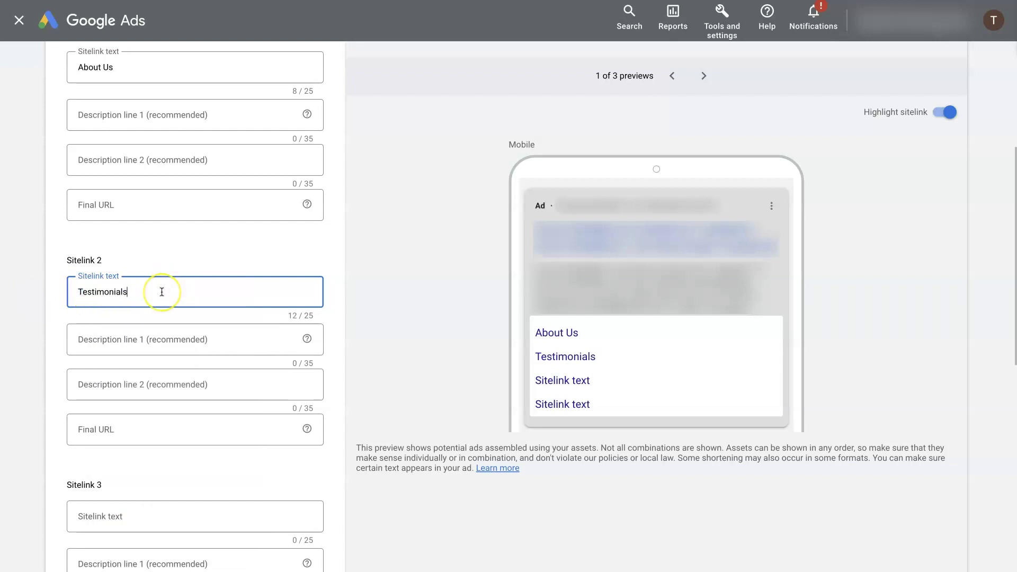
scroll(161, 289, "down", 4)
Make 'Gallery' the third sitelink text and 'Get A Quote' the fourth
left_click(135, 333)
type("Get ")
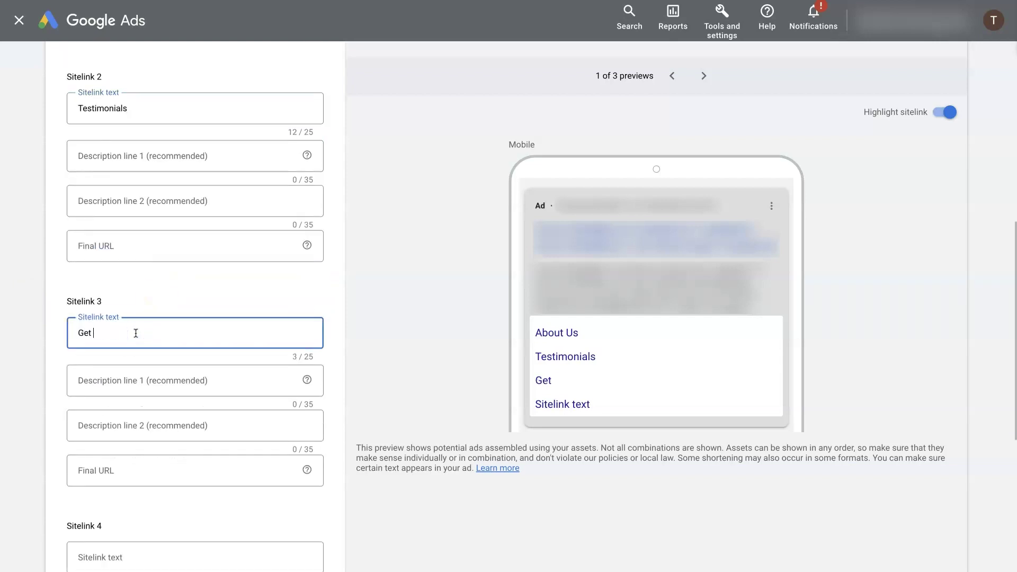
type("A Quote")
key("ctrl+shift+Left")
key("ctrl+shift+Left")
key("ctrl+shift+Left")
key("ctrl+c")
key("BackSpace")
scroll(140, 337, "down", 1)
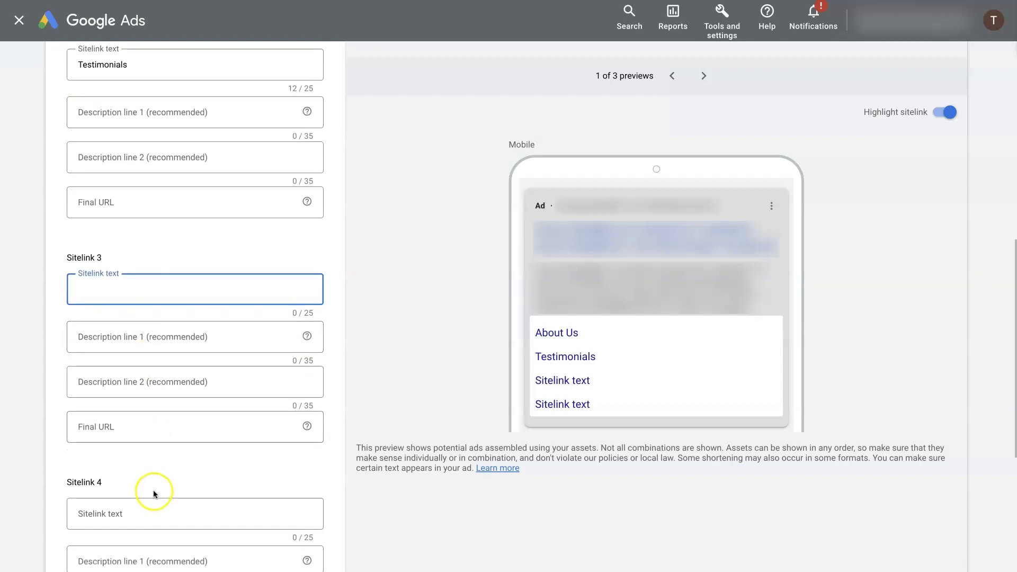
left_click(157, 500)
key("ctrl+v")
left_click(131, 286)
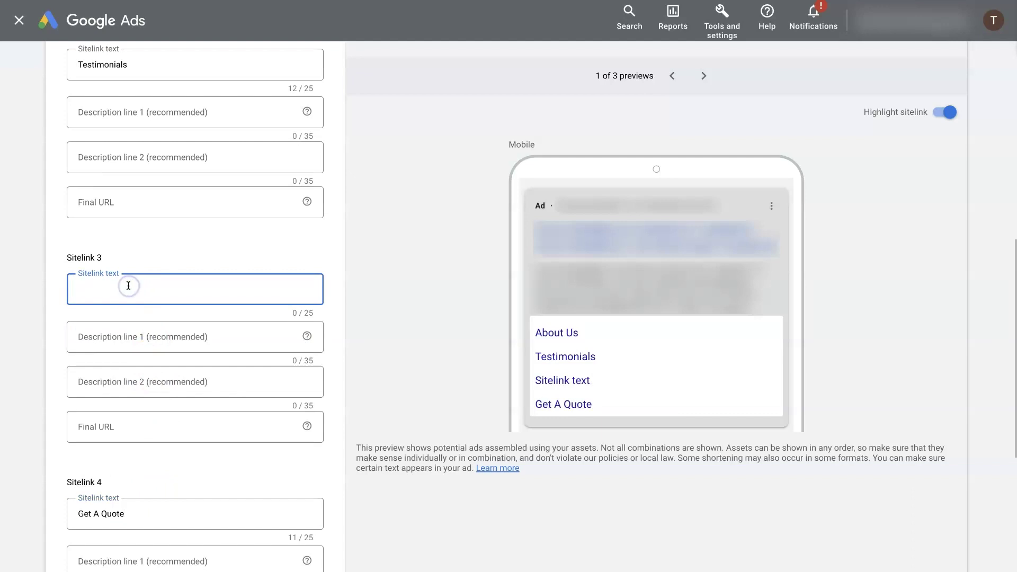
type("Gallery")
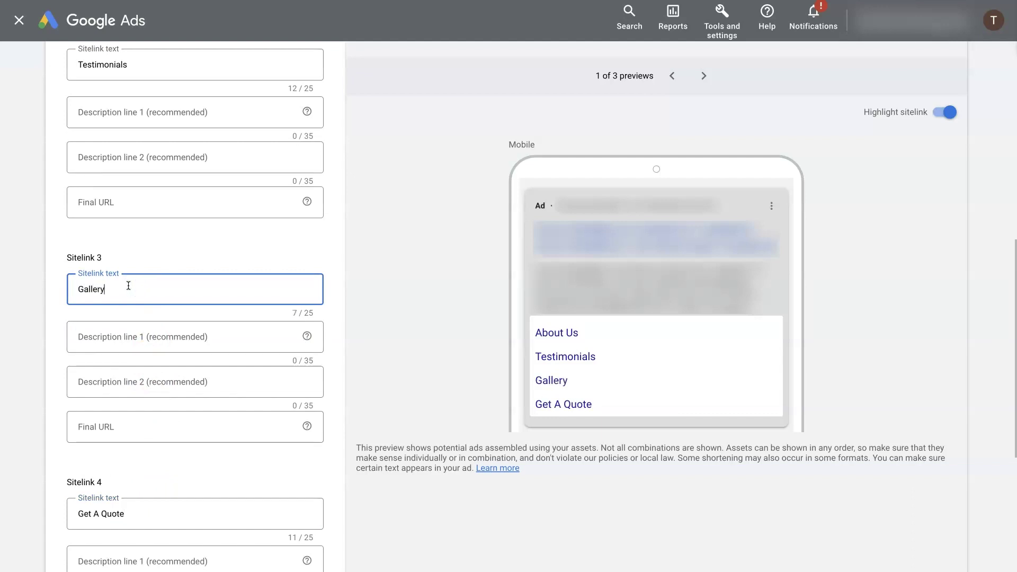
left_click(142, 288)
Enter the About Us final URL example.com/about and copy it
left_click(114, 427)
scroll(123, 411, "up", 4)
scroll(123, 410, "up", 3)
left_click(125, 379)
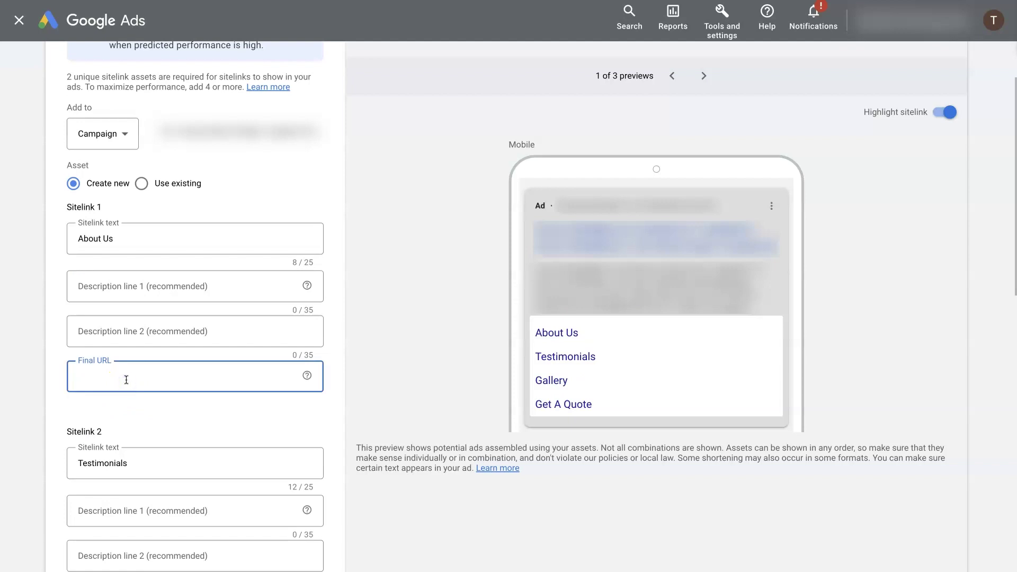
type("htp")
type("ps")
type("://")
type("exma")
key("BackSpace")
type("ampleco")
type("com")
type("com")
type("ut")
triple_click(234, 378)
key("ctrl+c")
Give Testimonials and Gallery the final URLs example.com/reviews and example.com/gallery
scroll(234, 377, "down", 3)
left_click(205, 430)
key("ctrl+v")
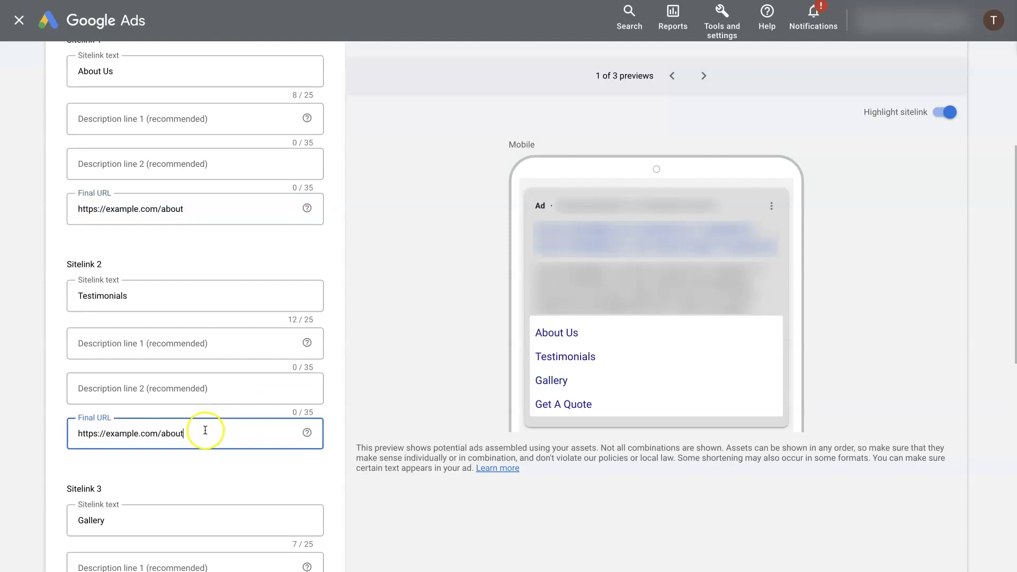
key("BackSpace")
key("BackSpace")
key("BackSpace")
type("review")
scroll(207, 428, "down", 6)
left_click(179, 338)
key("ctrl+v")
left_click_drag(162, 338, 198, 337)
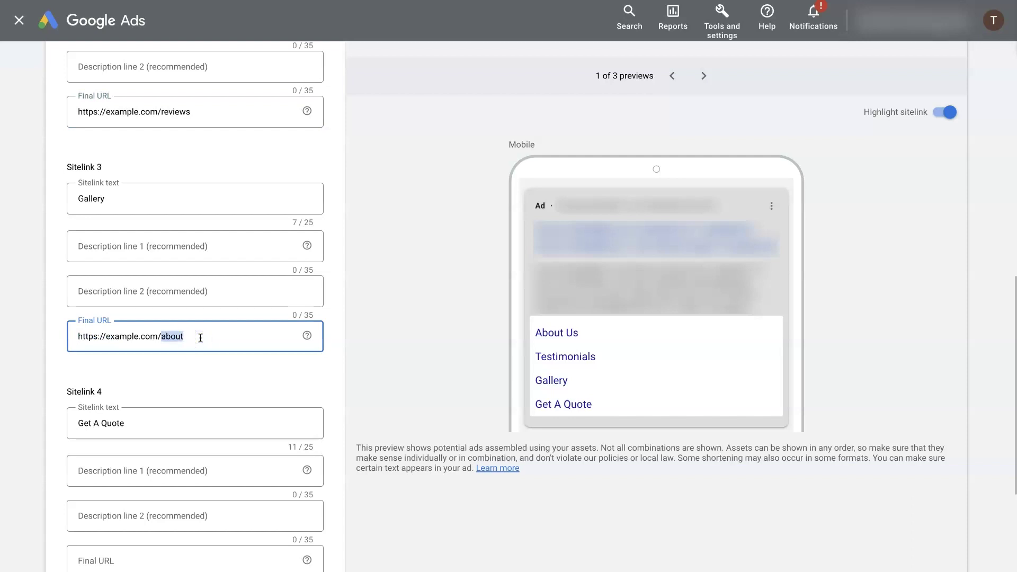
type("gallery")
Give Get A Quote the final URL example.com/contact
scroll(204, 334, "down", 4)
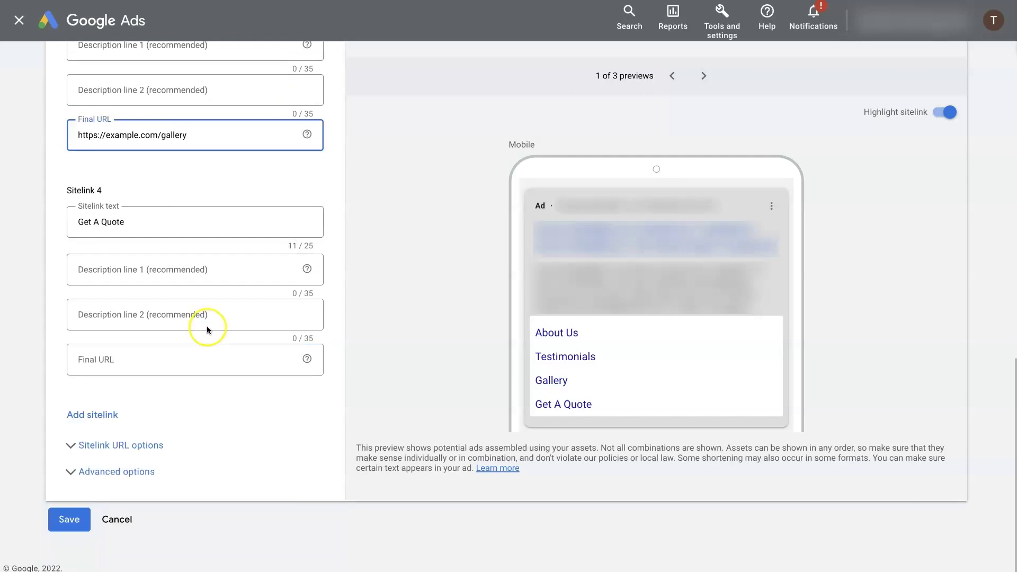
left_click(160, 359)
key("ctrl+v")
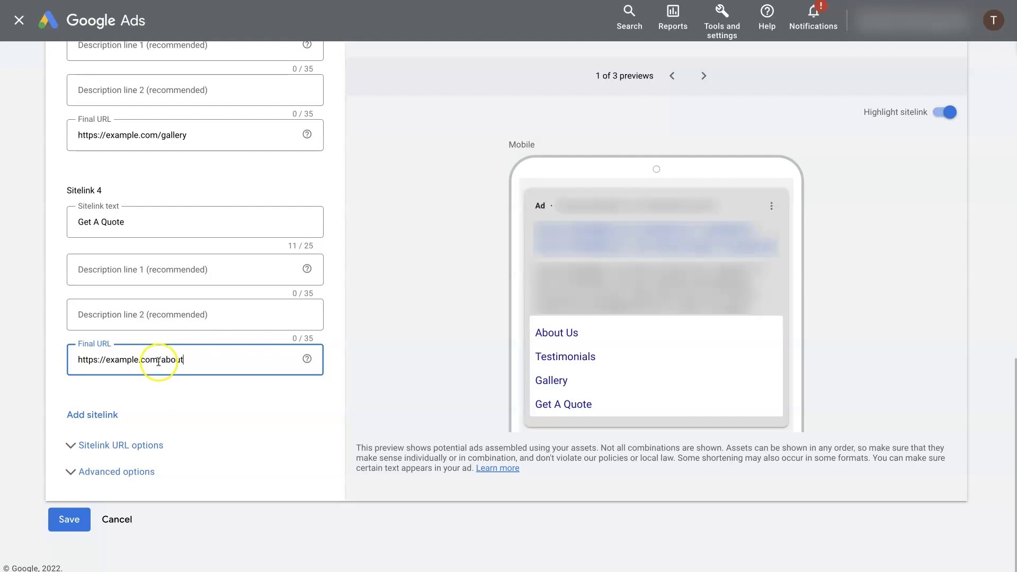
left_click_drag(157, 360, 200, 369)
type("/g")
type("ontac")
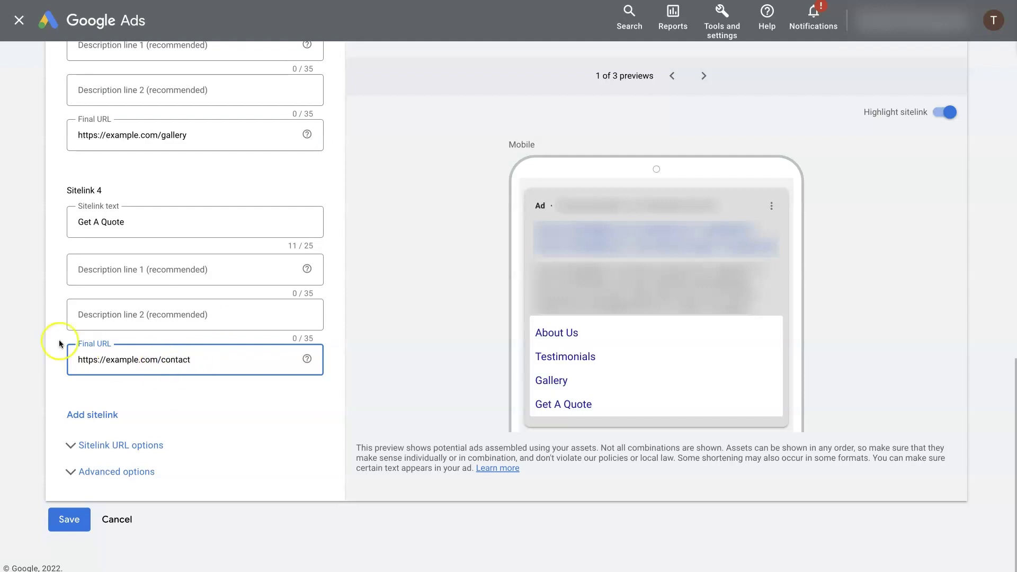
left_click(36, 334)
scroll(211, 332, "up", 2)
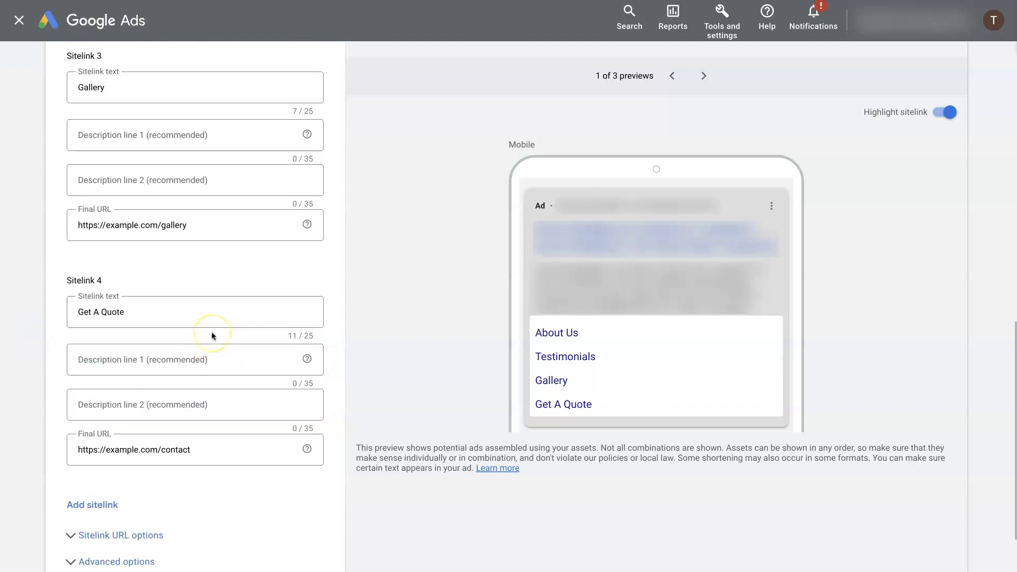
Check the /about, /reviews, /gallery and /contact final URLs, then save the sitelinks
scroll(211, 332, "up", 13)
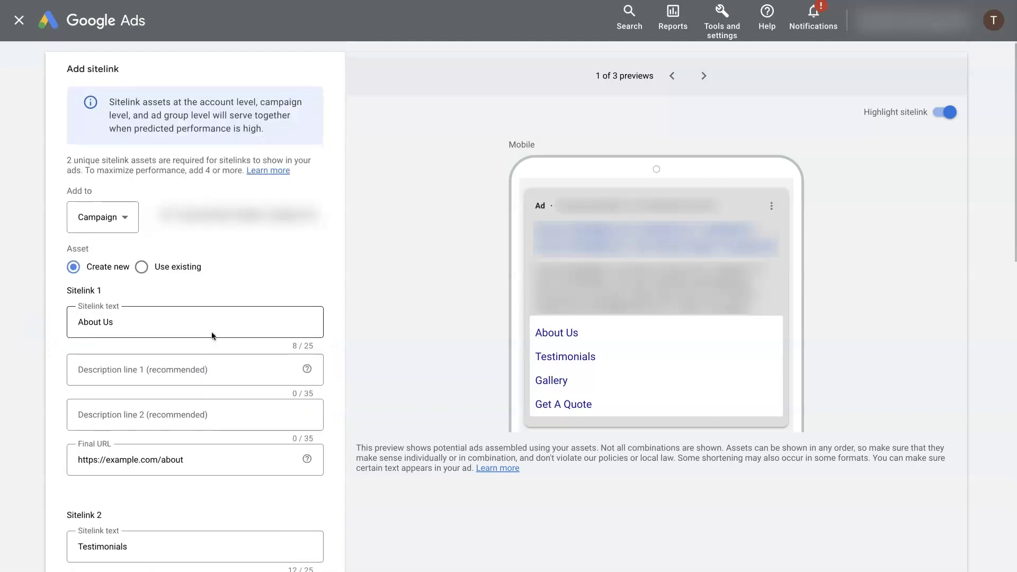
scroll(212, 335, "down", 1)
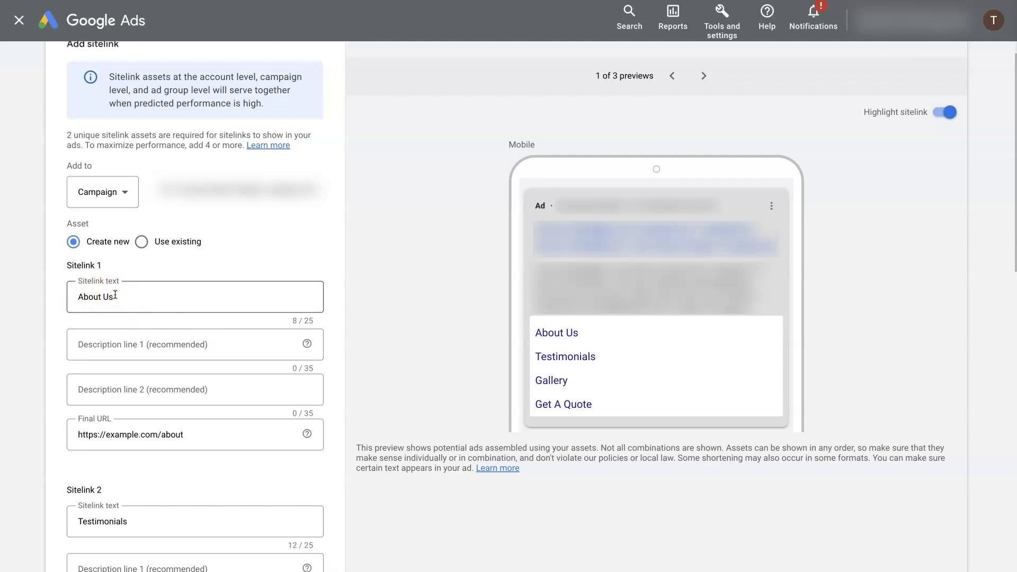
scroll(114, 295, "down", 1)
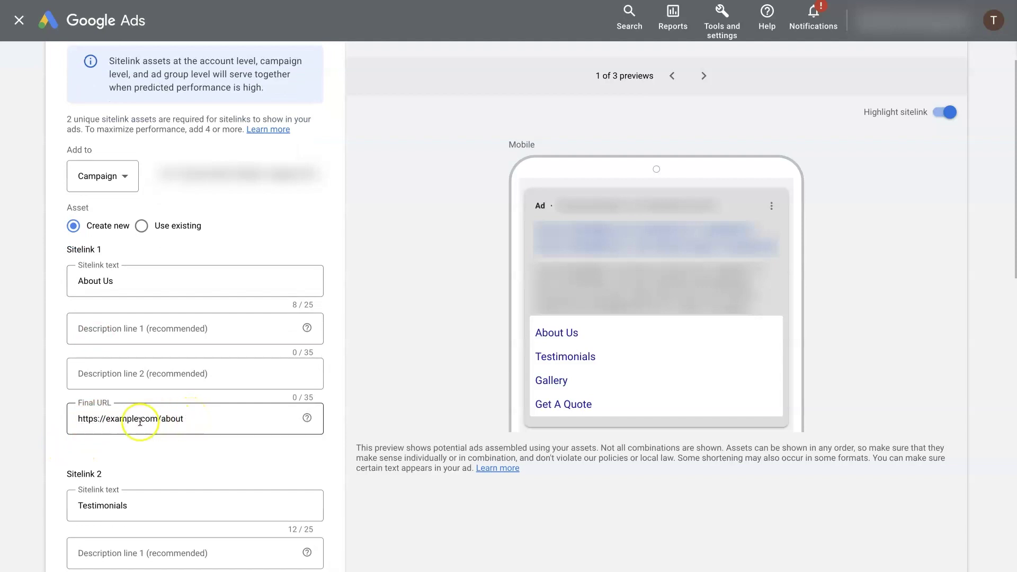
left_click(111, 422)
left_click_drag(111, 422, 159, 419)
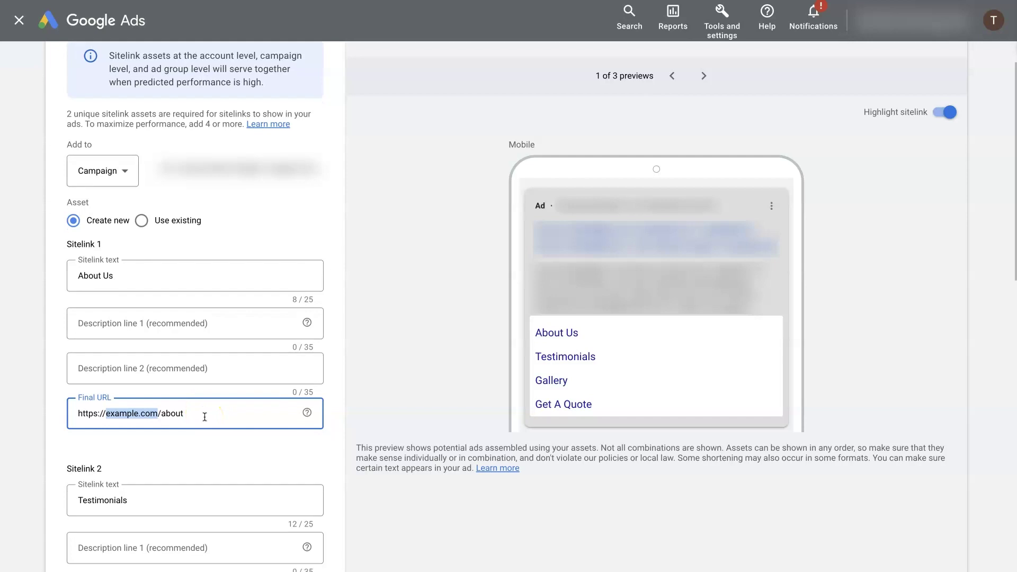
scroll(205, 417, "down", 3)
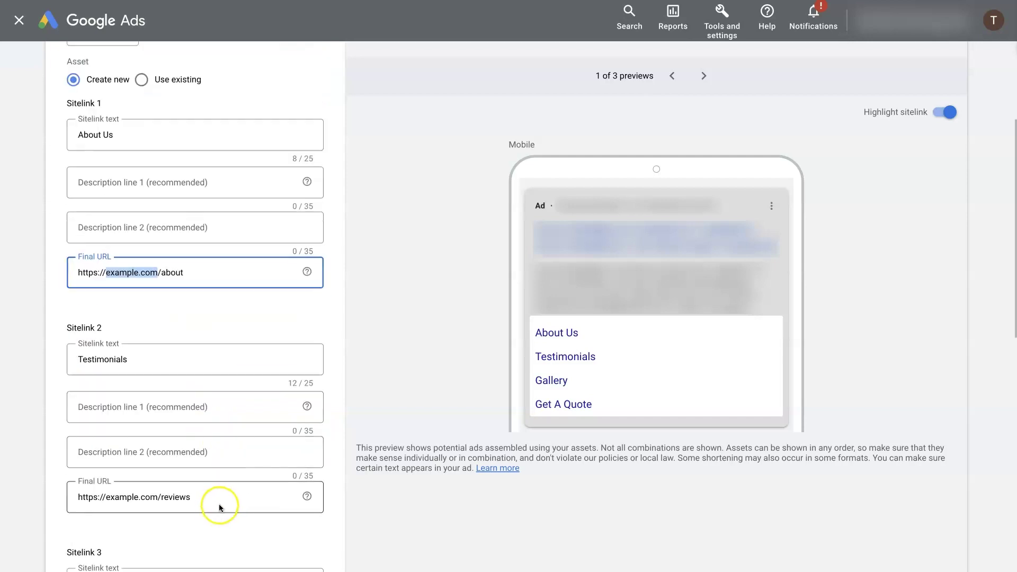
scroll(210, 318, "up", 1)
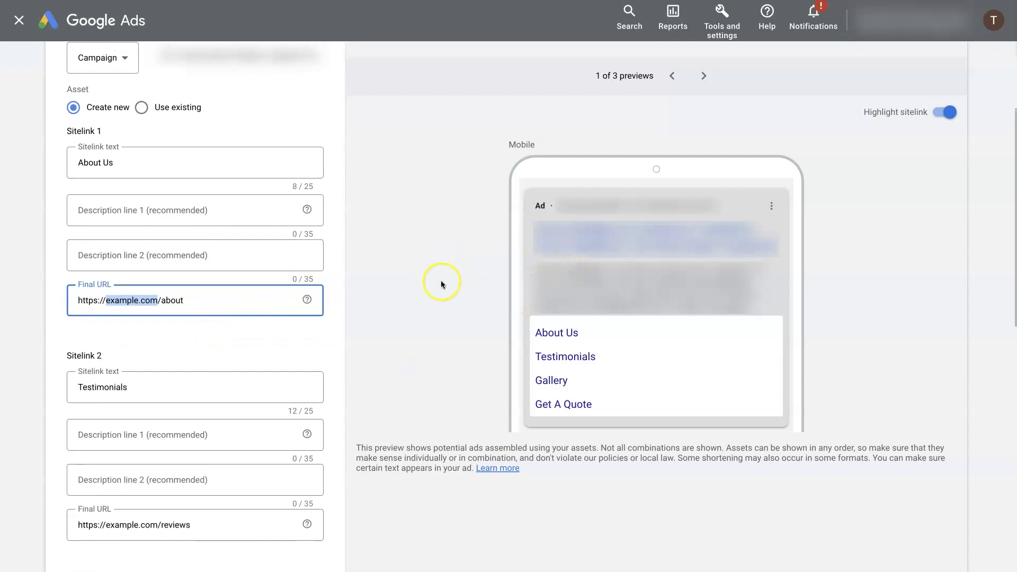
left_click(199, 301)
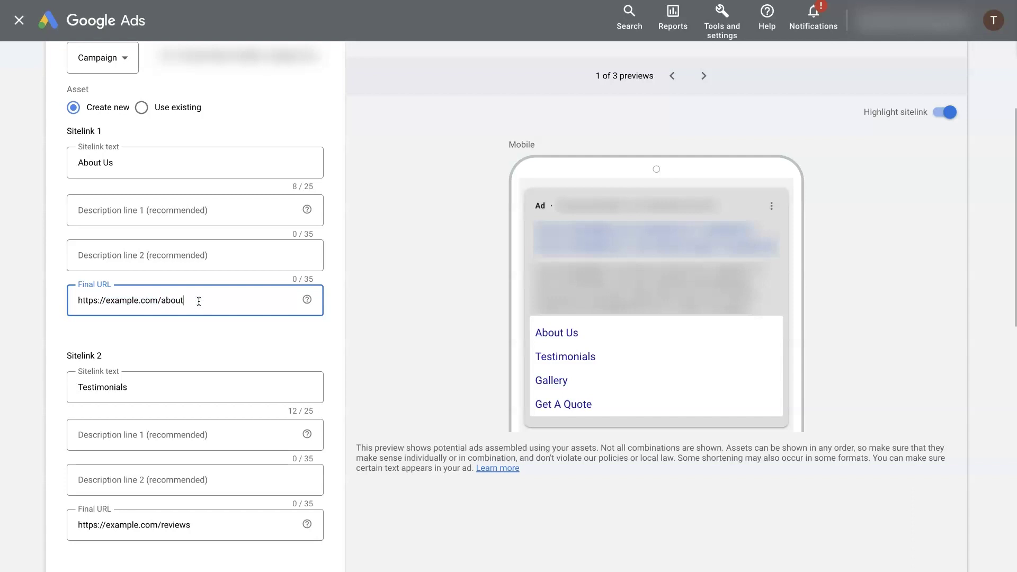
scroll(213, 502, "down", 6)
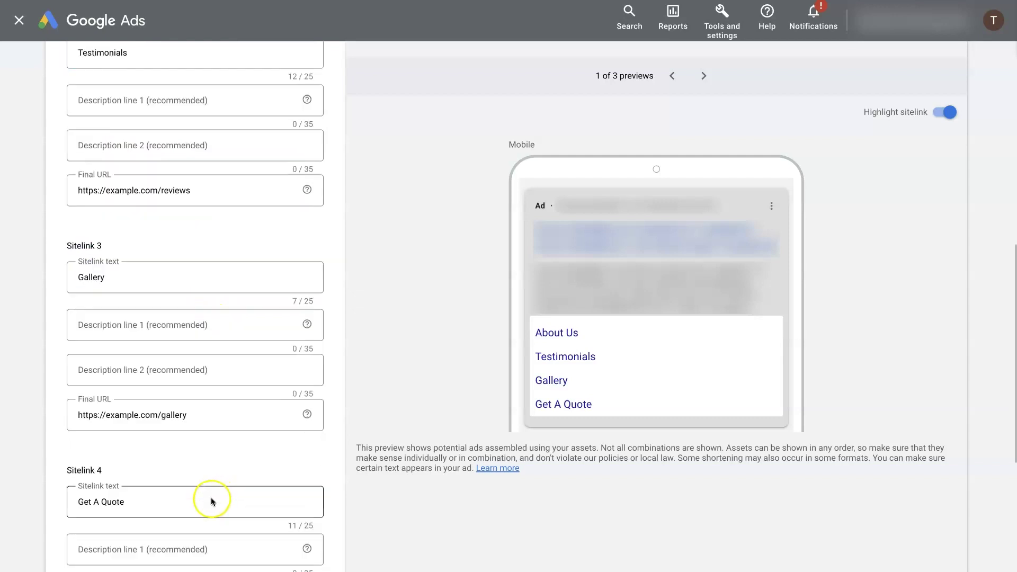
scroll(212, 501, "down", 4)
left_click(69, 561)
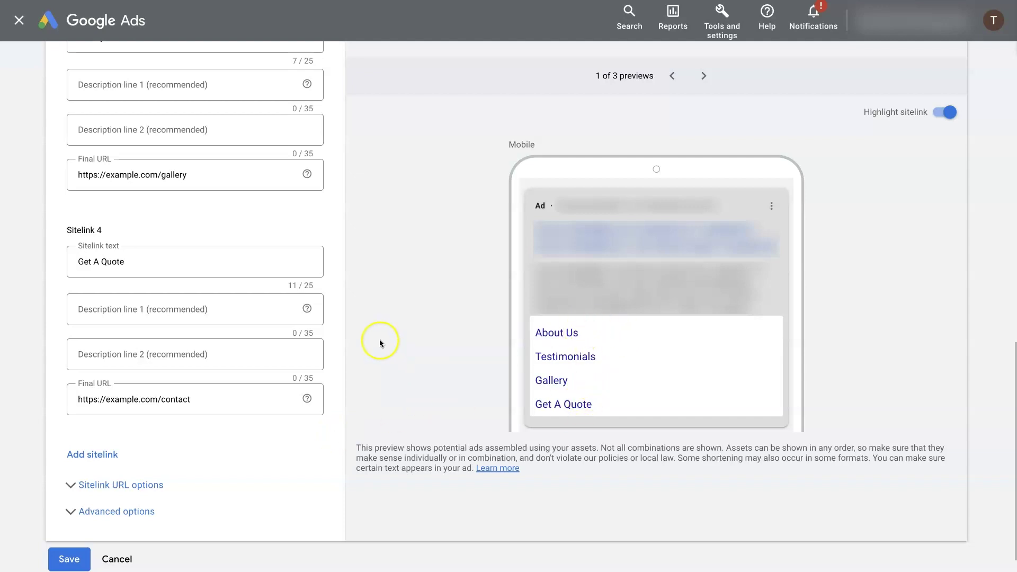
scroll(249, 181, "up", 9)
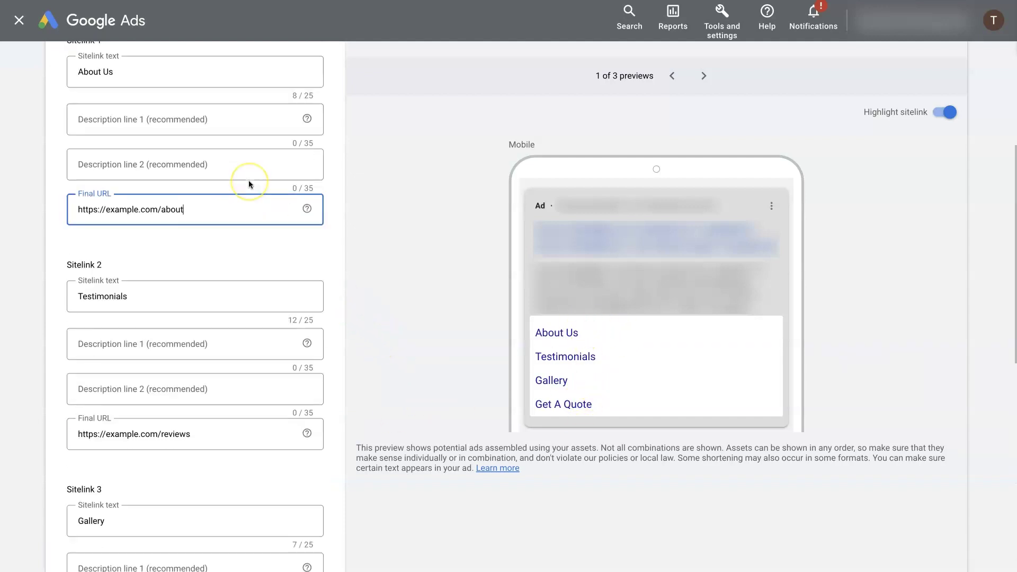
scroll(249, 182, "up", 3)
scroll(249, 182, "down", 1)
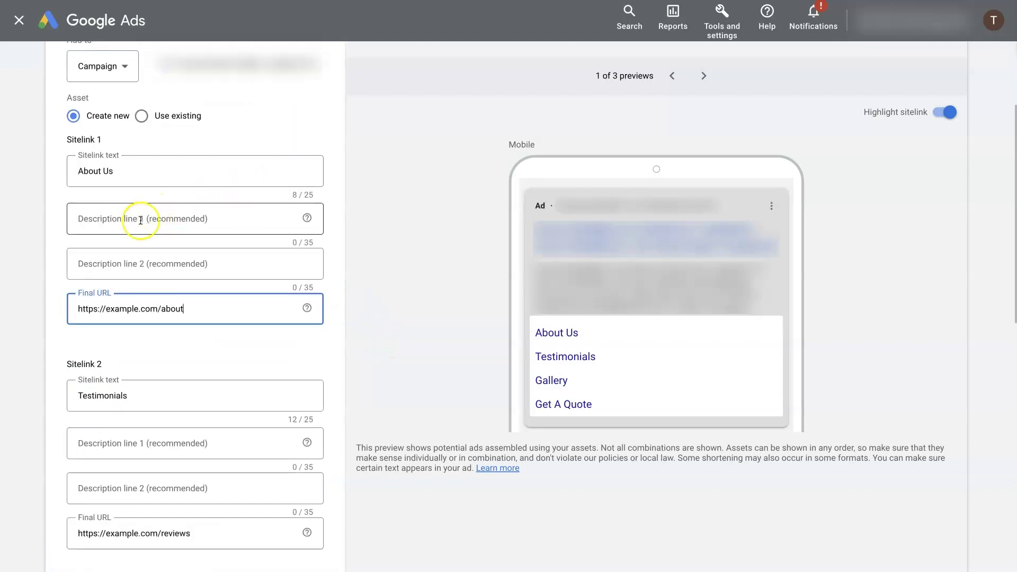
left_click(124, 220)
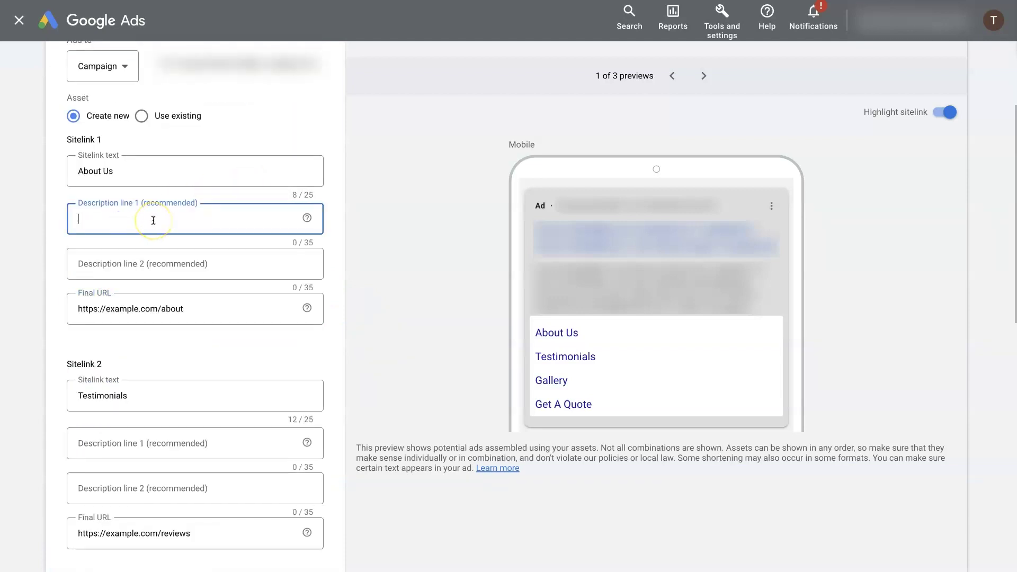
type("Learn about us")
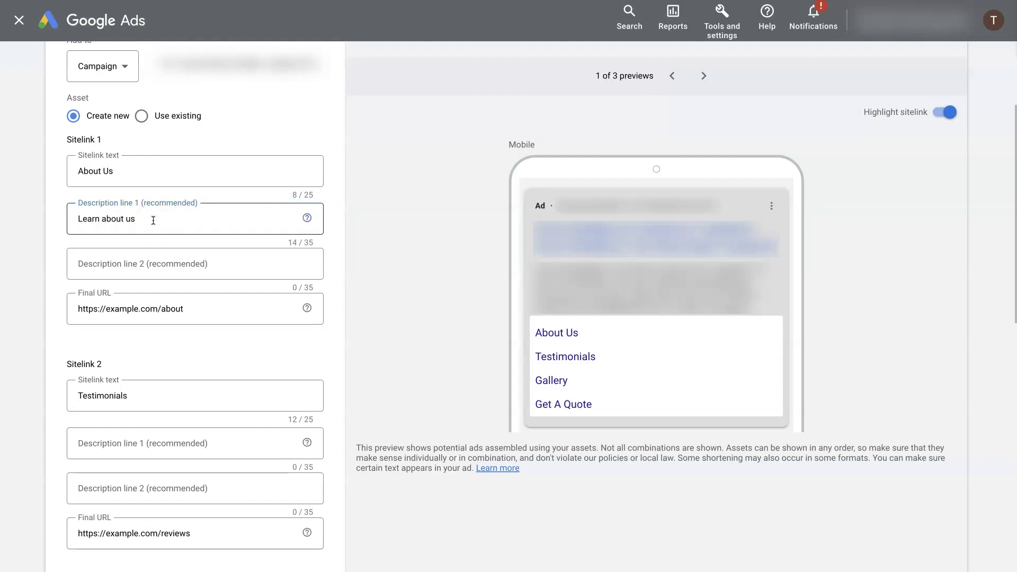
left_click(153, 220)
type(".")
left_click(191, 261)
type("How we can hel")
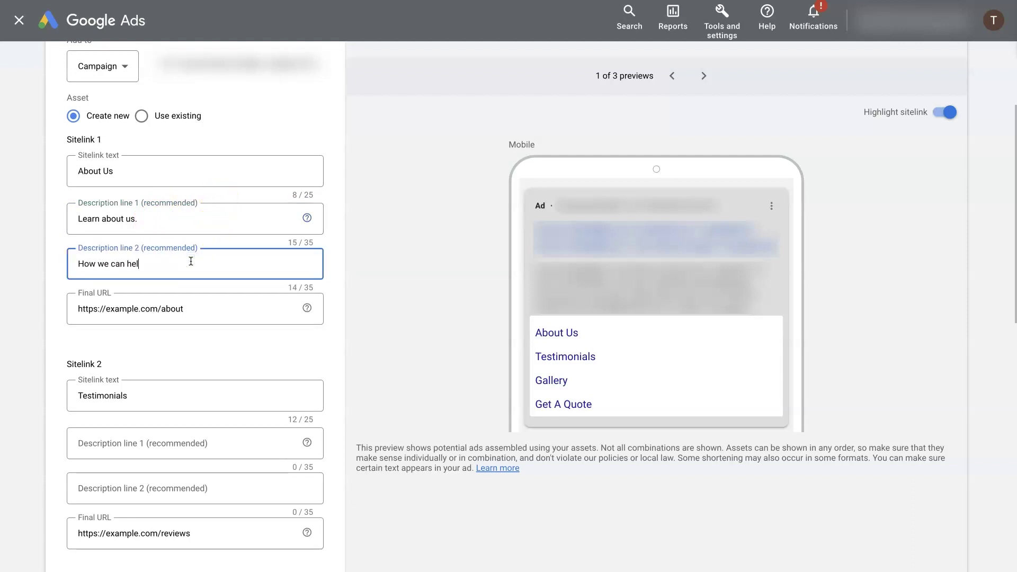
type("p.")
left_click(199, 353)
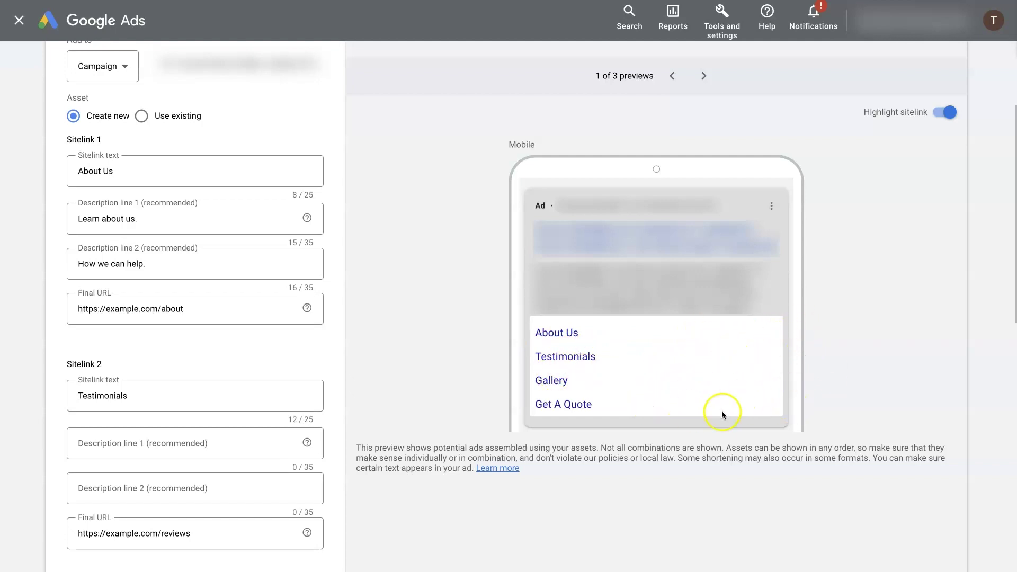
triple_click(162, 223)
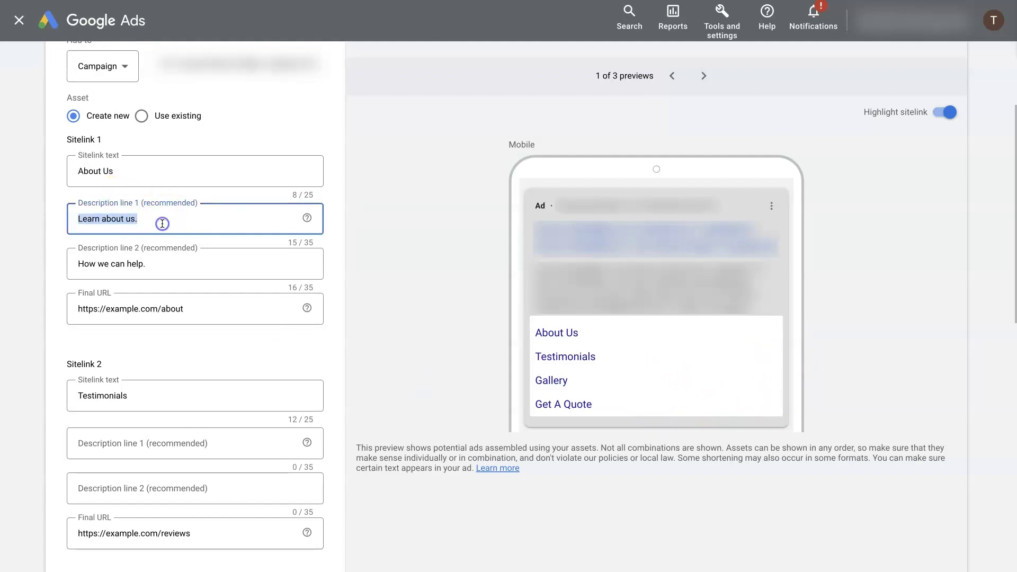
key("BackSpace")
triple_click(158, 263)
key("BackSpace")
left_click(333, 270)
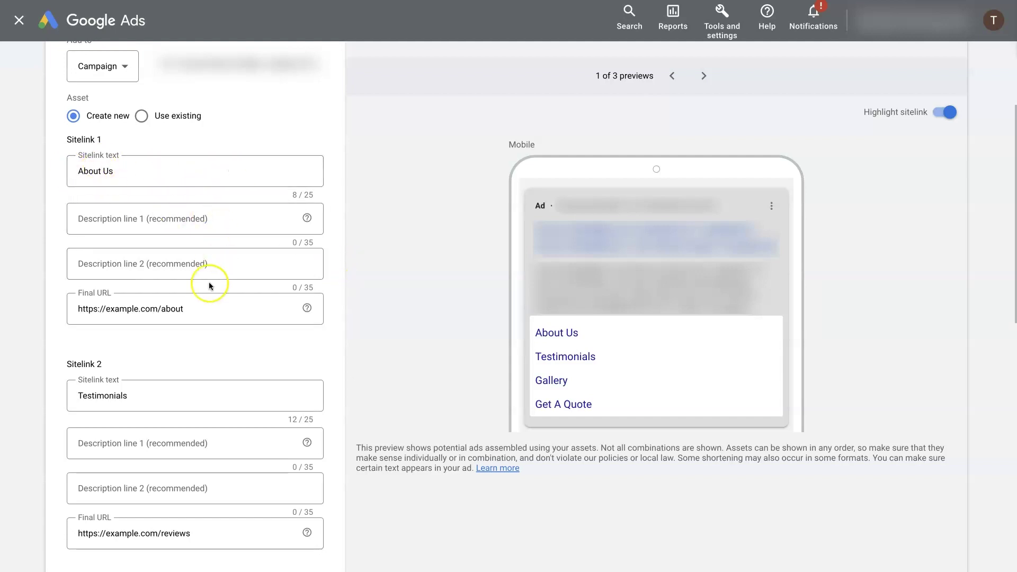
Save the About Us, Testimonials, Gallery and Get A Quote sitelinks to the campaign
scroll(212, 418, "down", 3)
scroll(217, 416, "down", 8)
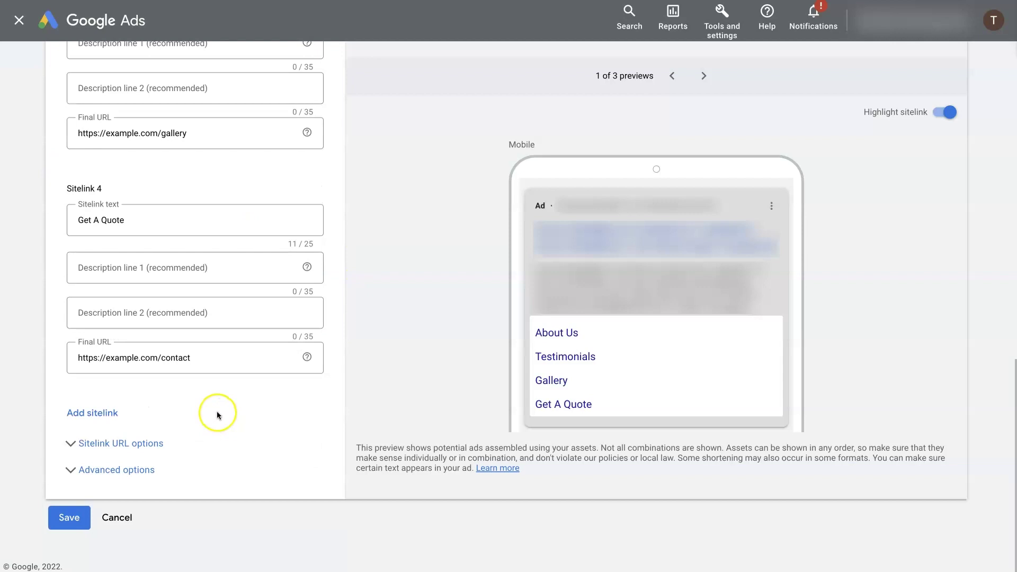
left_click(63, 518)
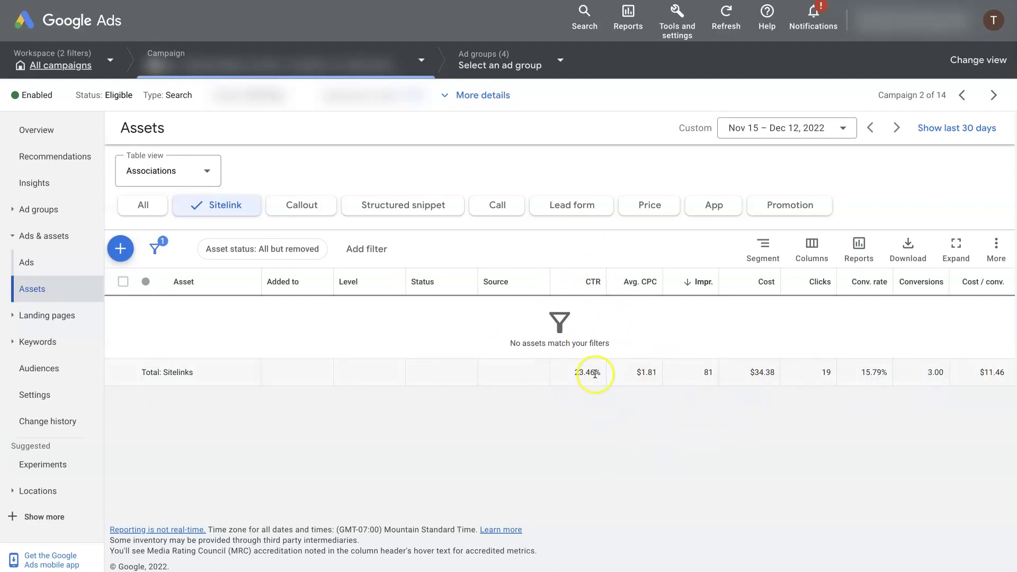
Highlight the Total: Sitelinks row's 19 clicks and 3.00 conversions
double_click(828, 374)
left_click(824, 401)
left_click_drag(928, 374, 950, 373)
left_click(937, 381)
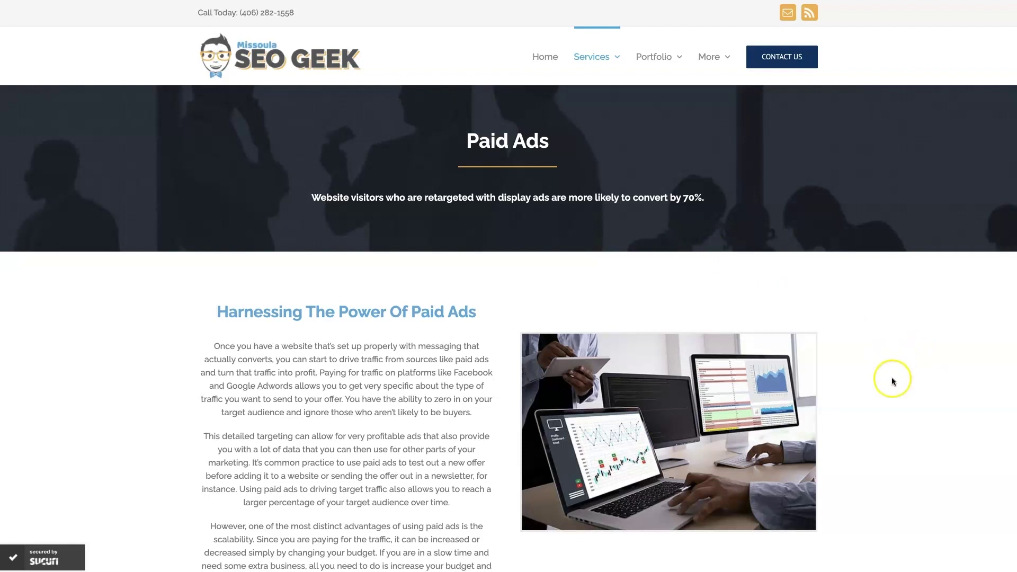
scroll(896, 384, "down", 20)
scroll(901, 394, "down", 1)
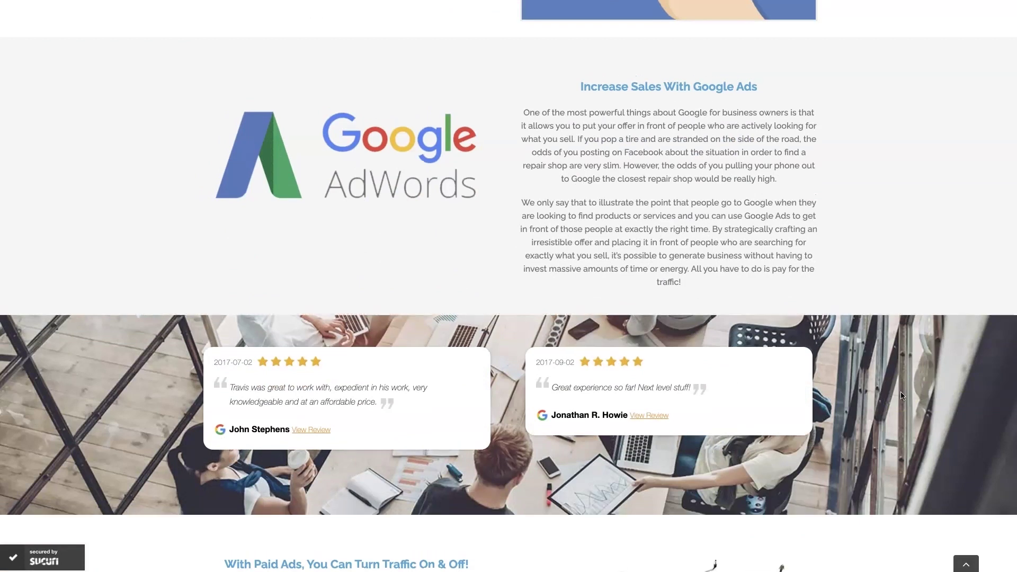
scroll(902, 395, "up", 1)
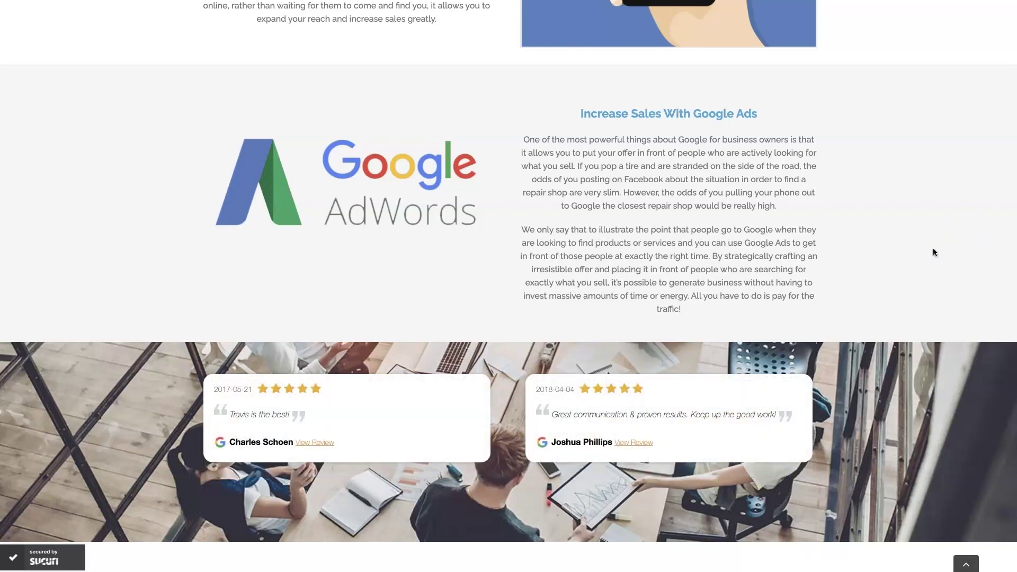
scroll(933, 252, "up", 20)
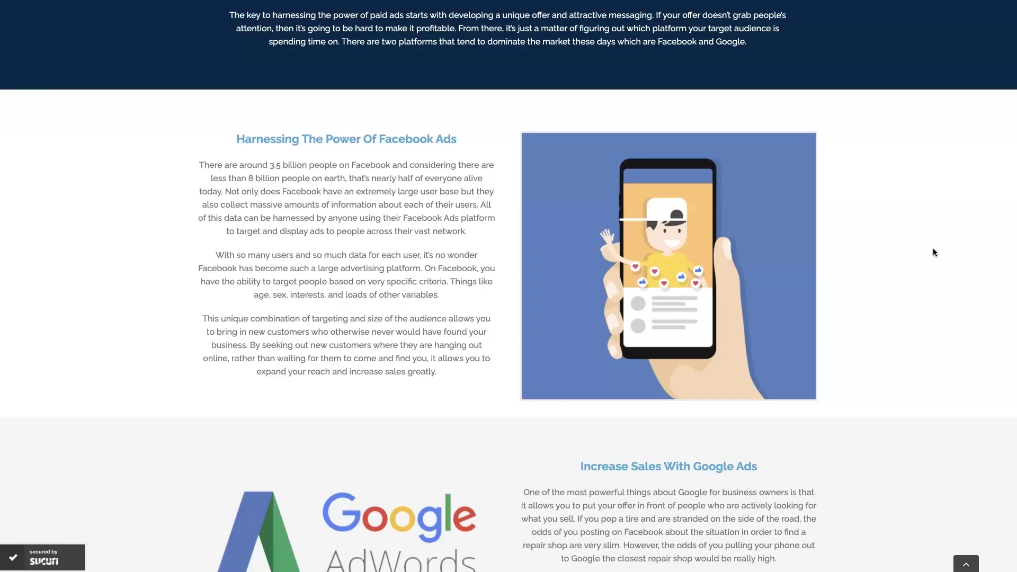